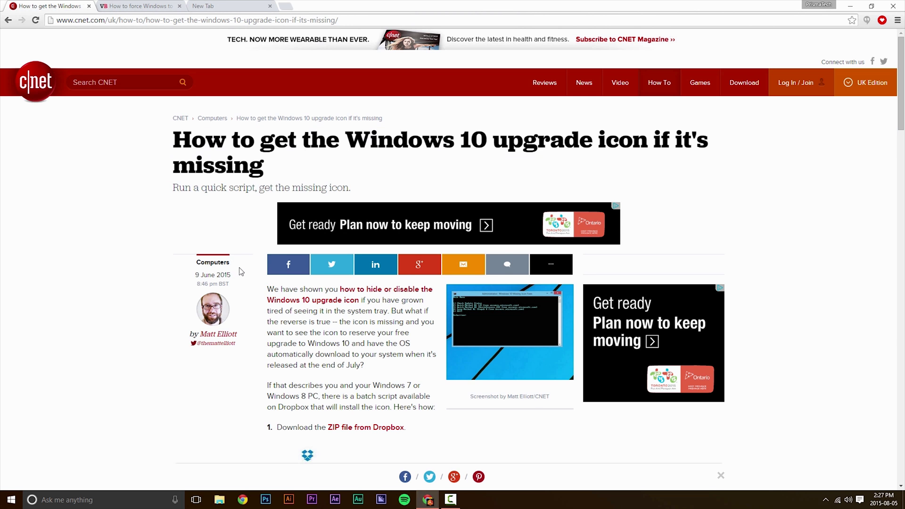
Switch to the VentureBeat article on forcing the Windows 10 update download and highlight its title.
scroll(240, 271, down, 15)
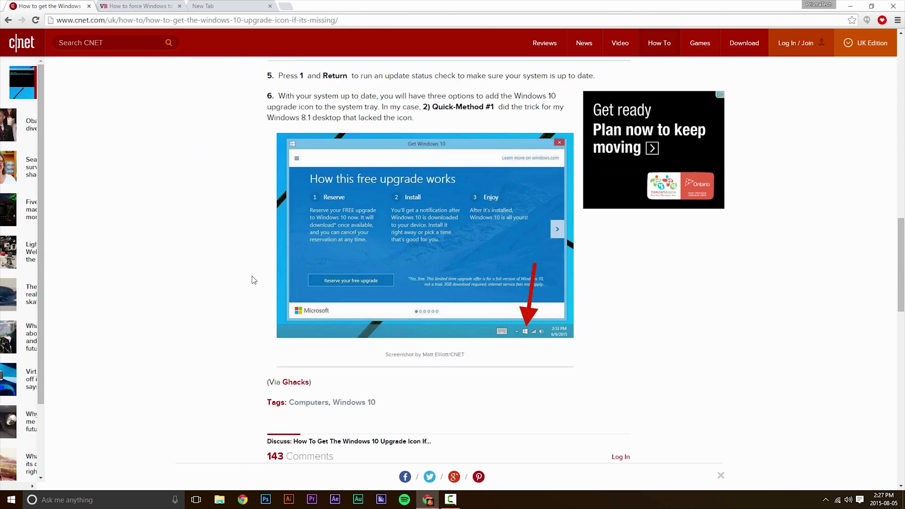
scroll(252, 279, down, 5)
scroll(254, 275, up, 15)
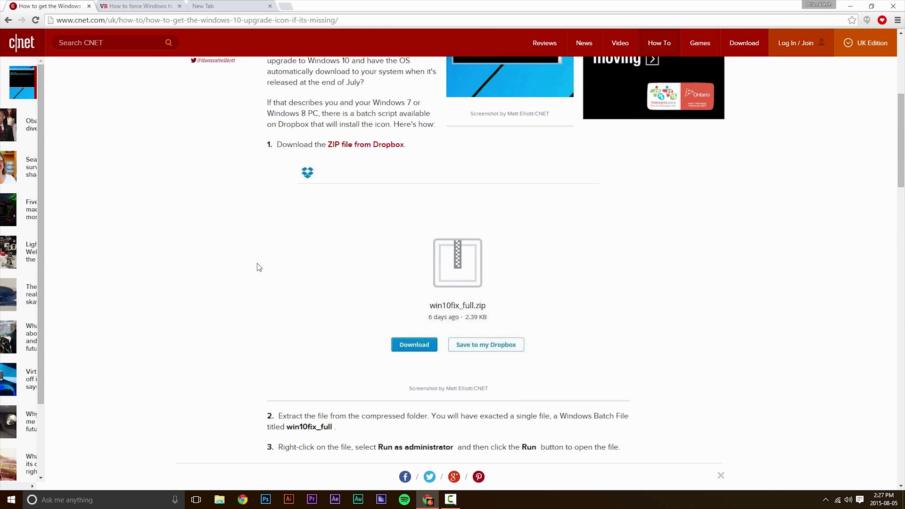
scroll(258, 267, up, 5)
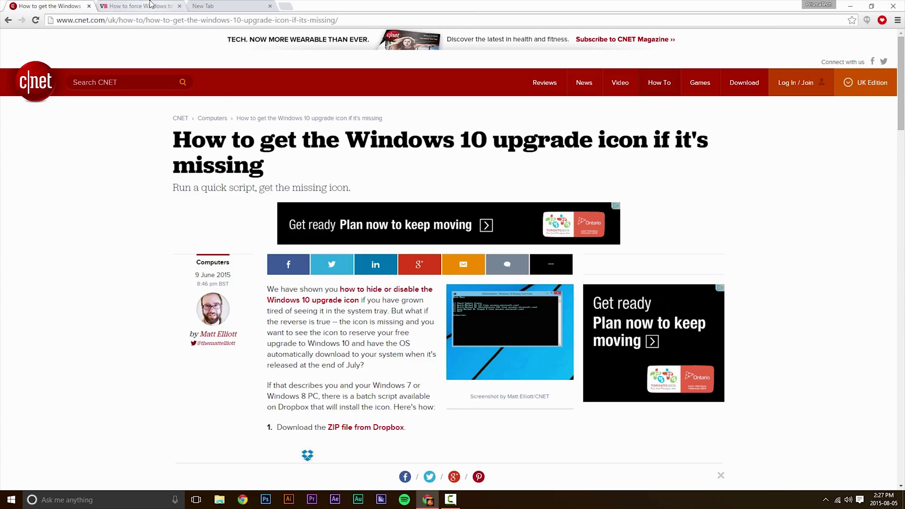
click(132, 5)
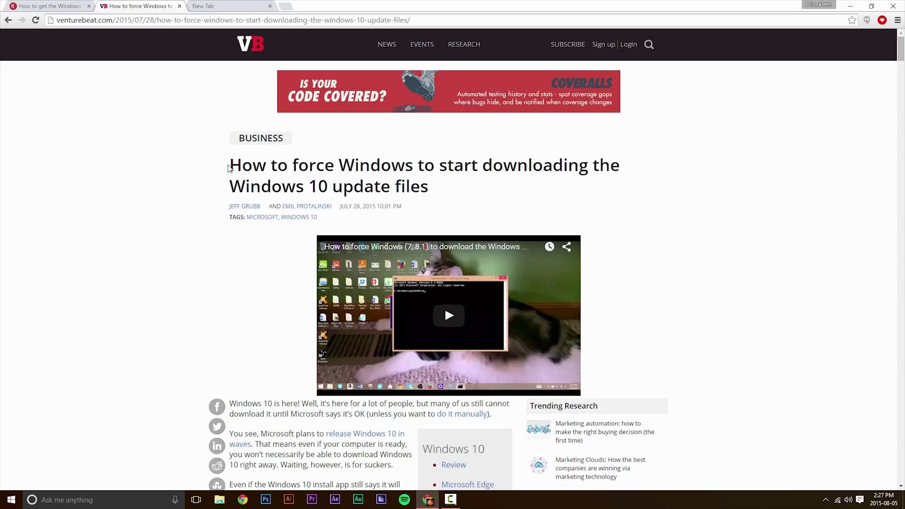
drag(230, 166, 450, 194)
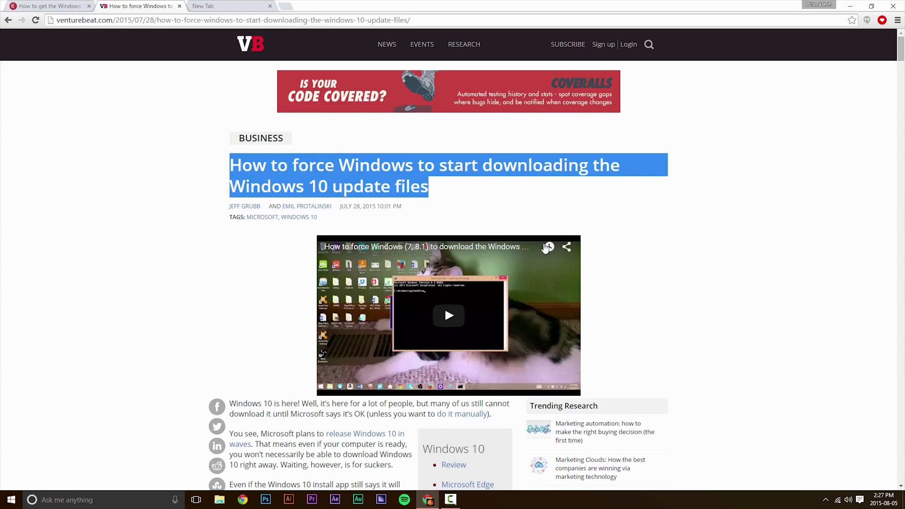
Scroll through the article's steps and back to the top, then clear the title selection.
scroll(544, 248, down, 1)
scroll(285, 328, down, 13)
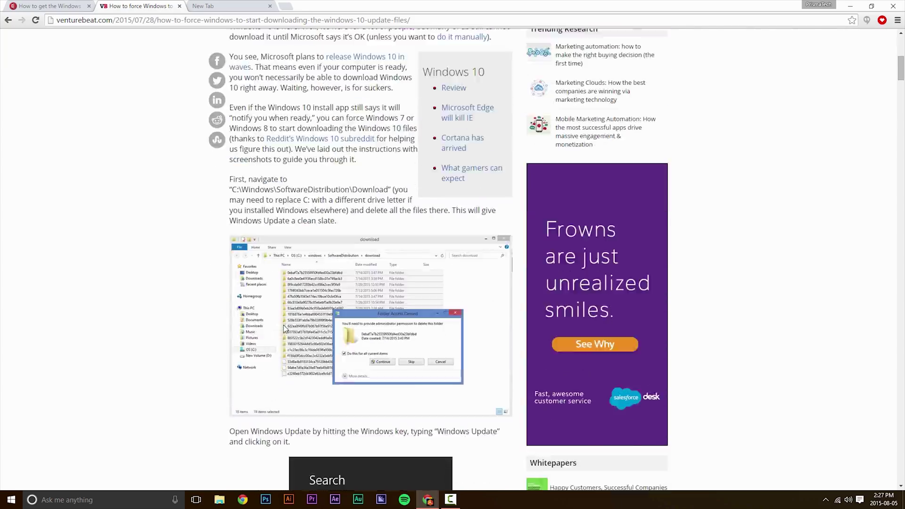
scroll(213, 346, down, 5)
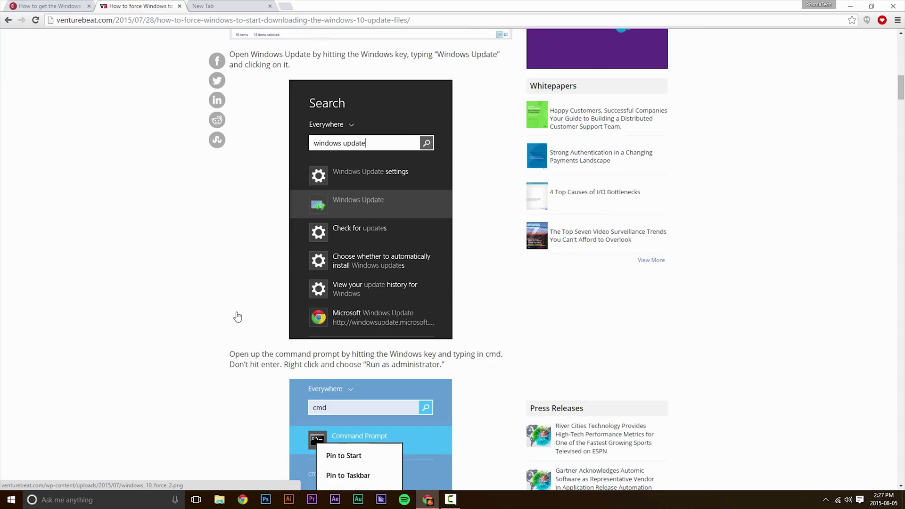
scroll(237, 317, down, 10)
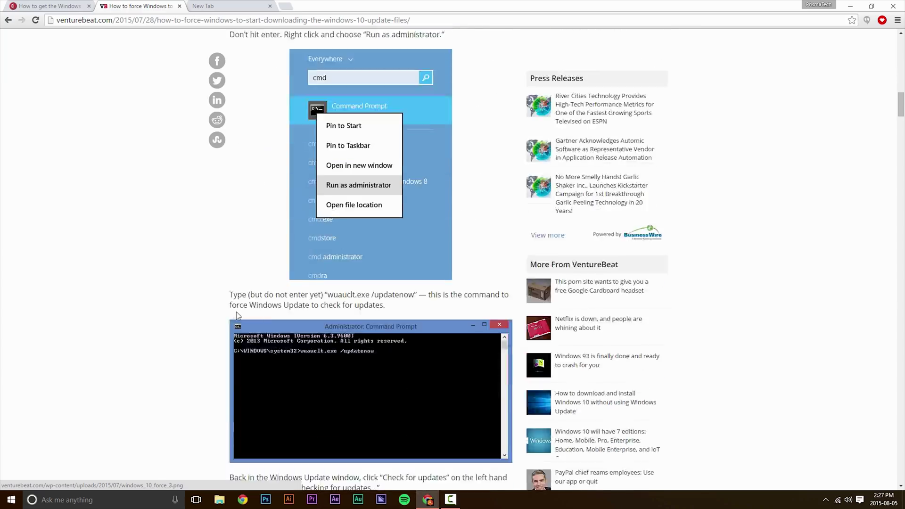
scroll(237, 316, down, 12)
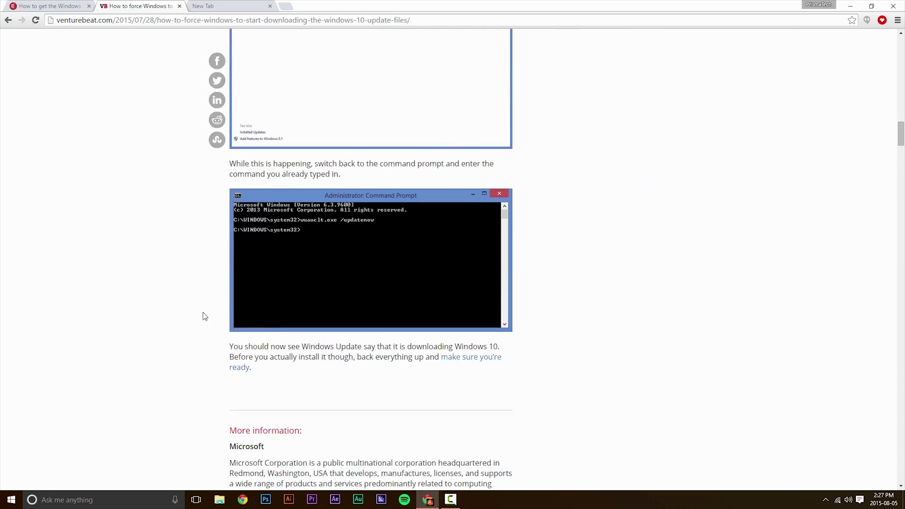
scroll(206, 316, down, 2)
scroll(206, 316, up, 20)
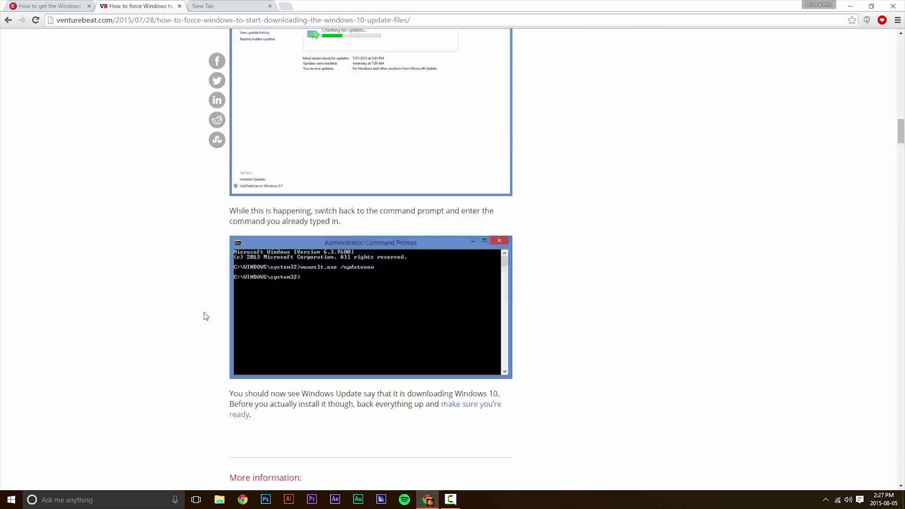
scroll(204, 316, up, 15)
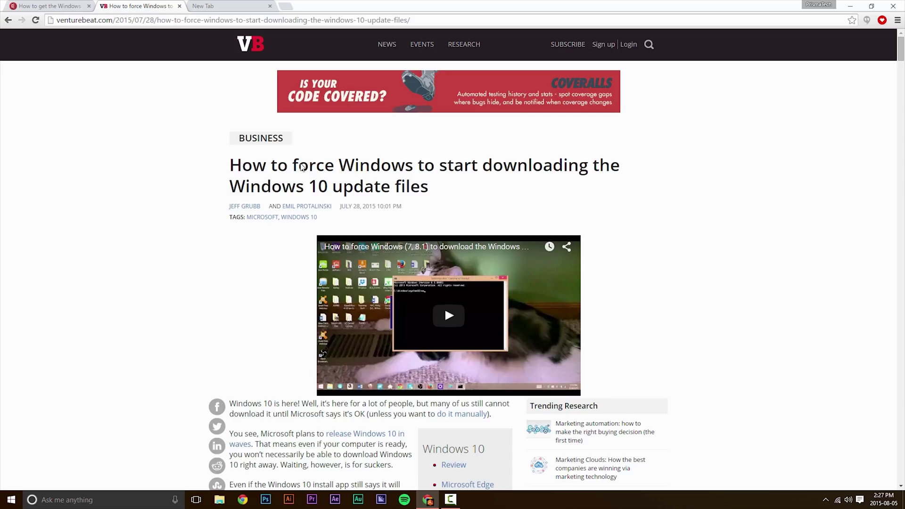
drag(302, 167, 333, 168)
click(516, 170)
Run the Google search for 'windows 10 media creation tool' from the New Tab.
click(232, 5)
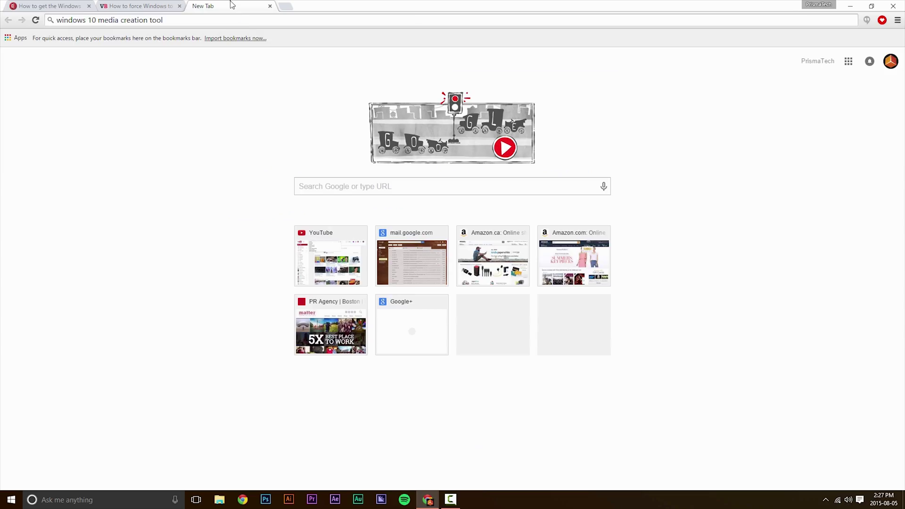
click(179, 20)
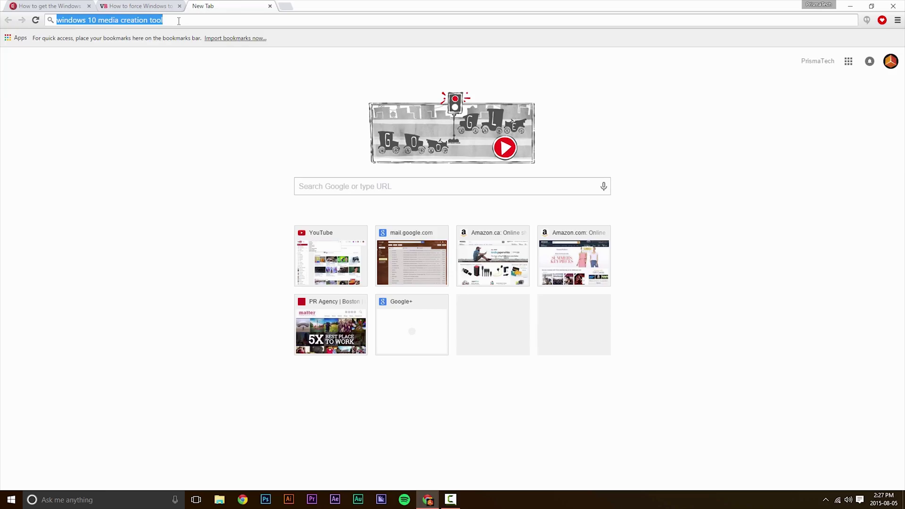
key(Return)
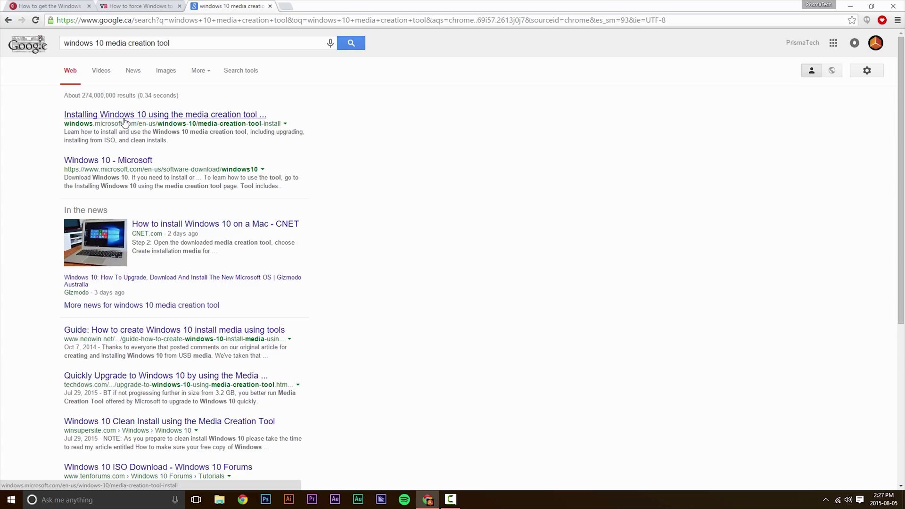
Open Microsoft's Download Windows 10 page and download the 32-bit media creation tool.
click(125, 119)
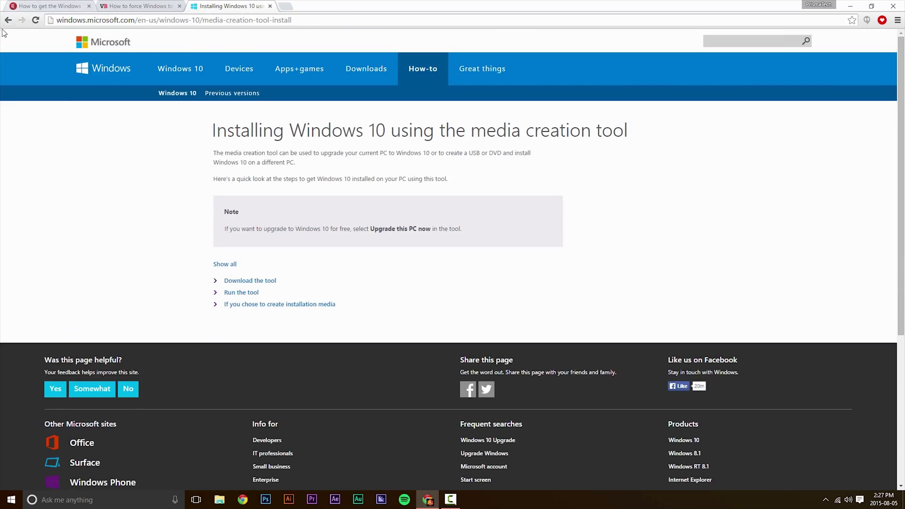
click(8, 19)
click(111, 161)
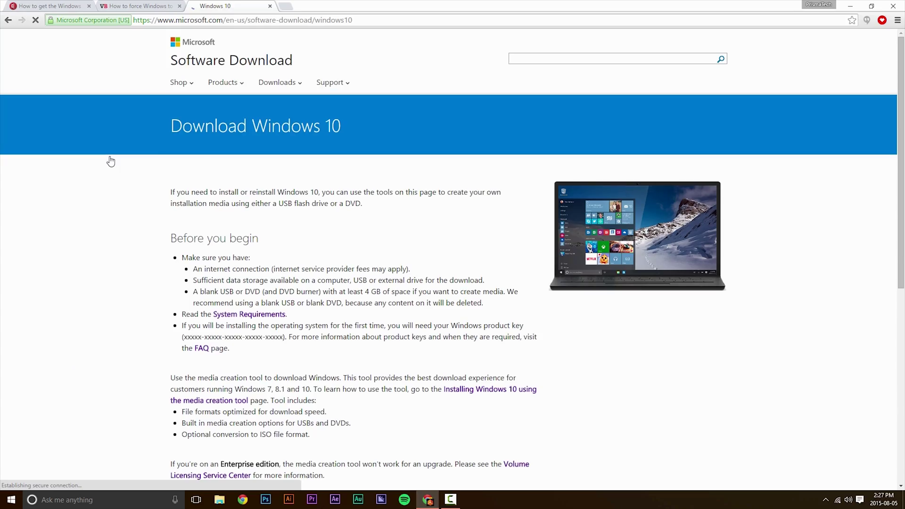
scroll(251, 210, down, 5)
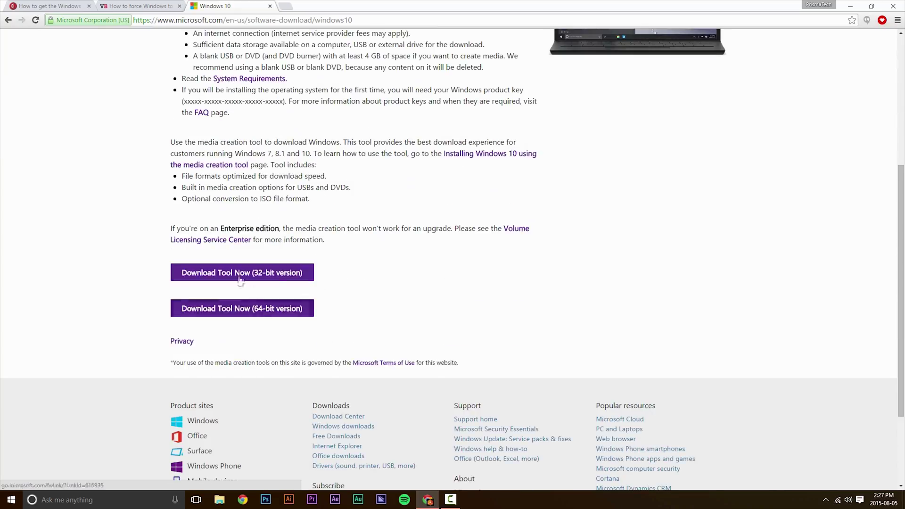
click(230, 272)
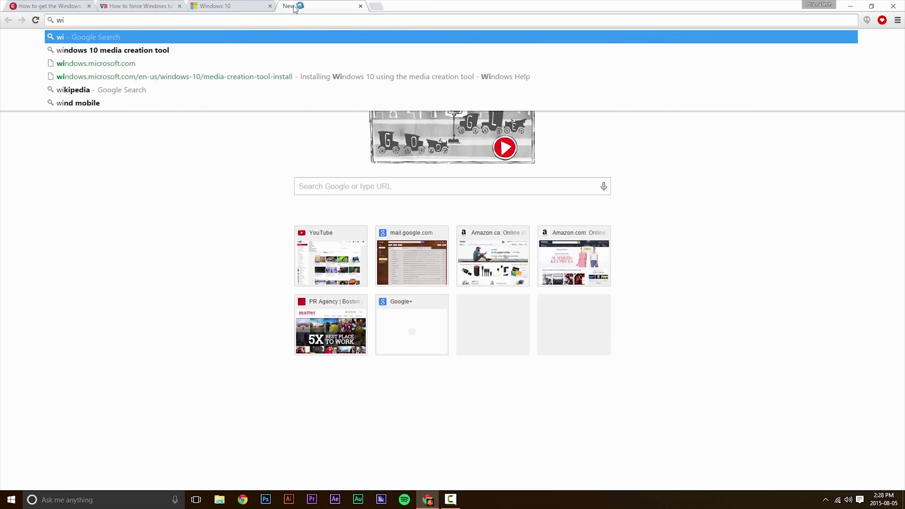
Search Google for 'which version of windows 10 do i get', correcting the query.
key(BackSpace)
text(hich ver)
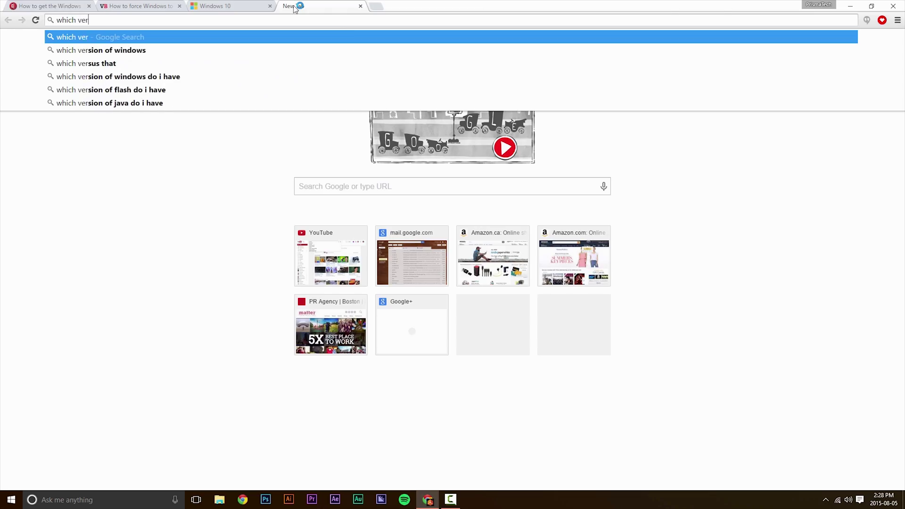
text(sion)
key(Down)
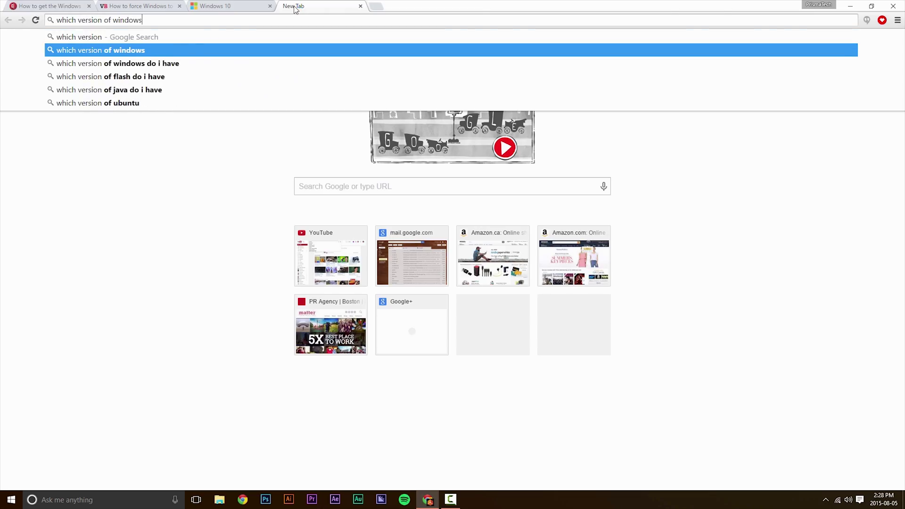
text(do i ge)
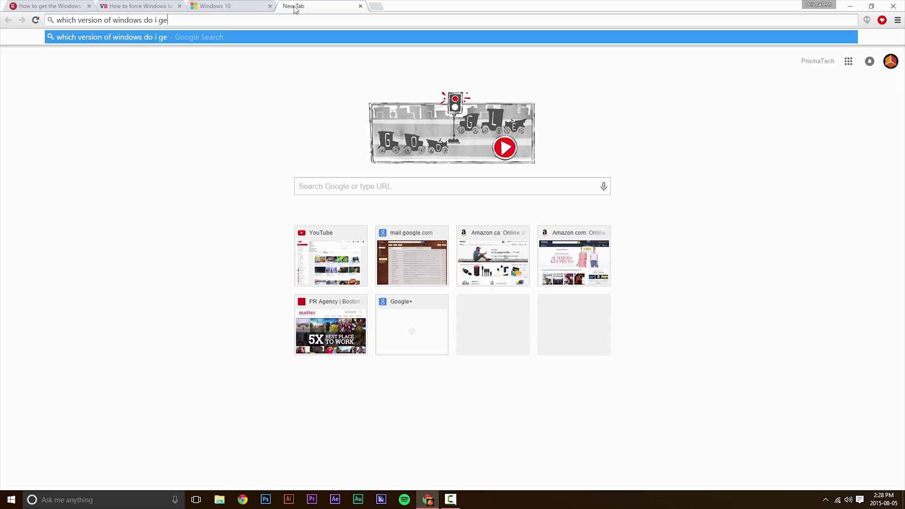
text(t)
key(Return)
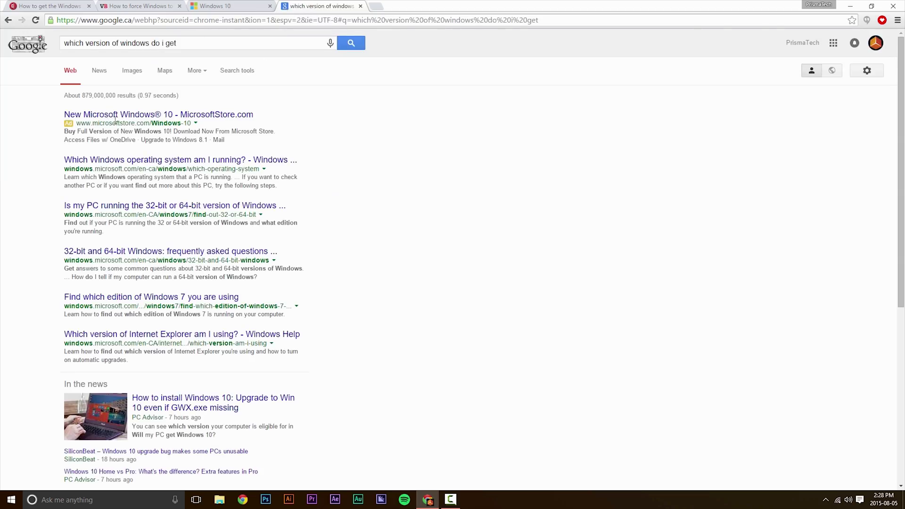
click(149, 43)
key(BackSpace)
text(10)
key(Return)
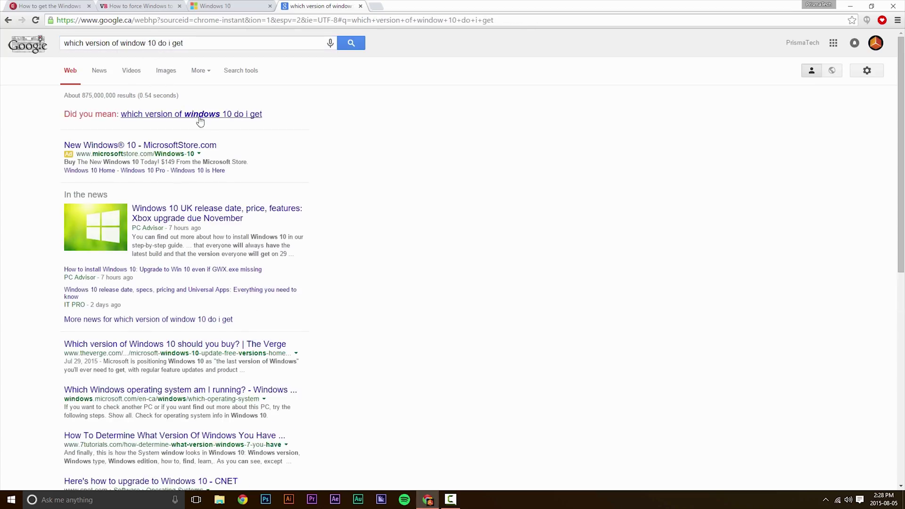
click(199, 120)
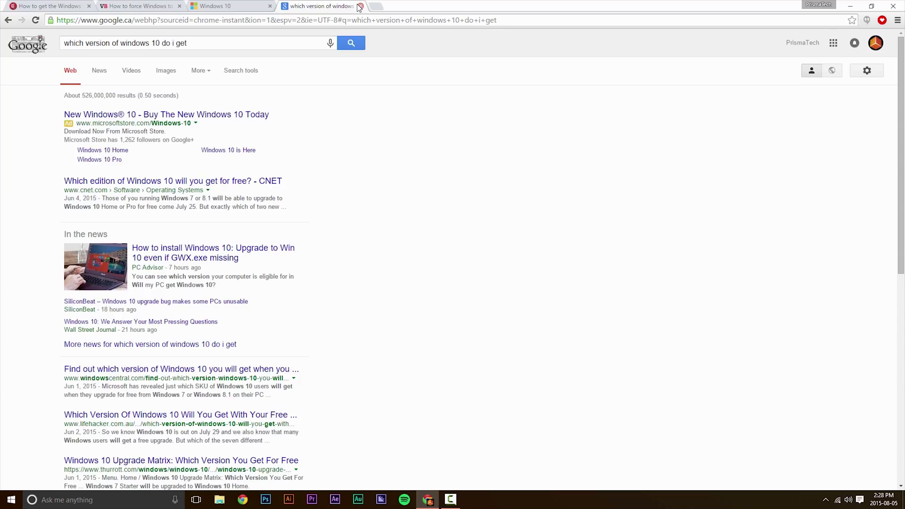
Add 'cnet' to the query, open CNET's Windows 10 edition article and review the upgrade lists.
click(214, 43)
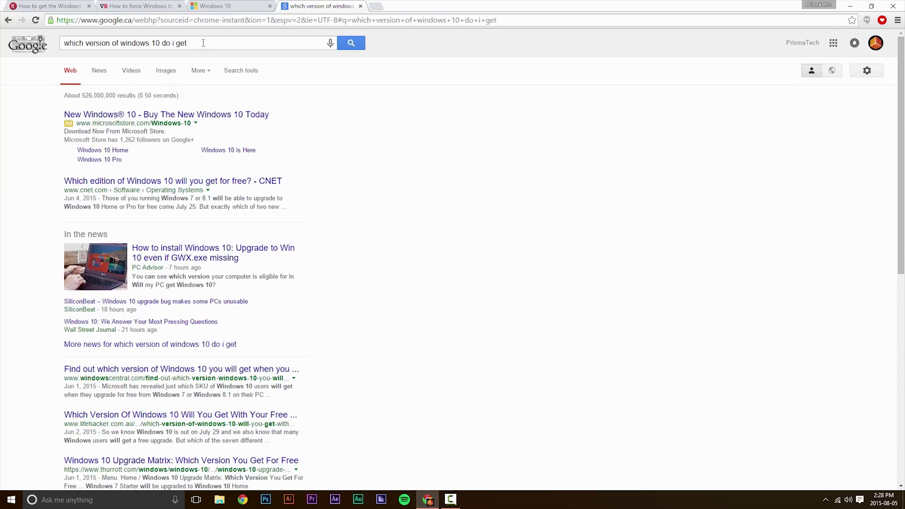
text(cnet)
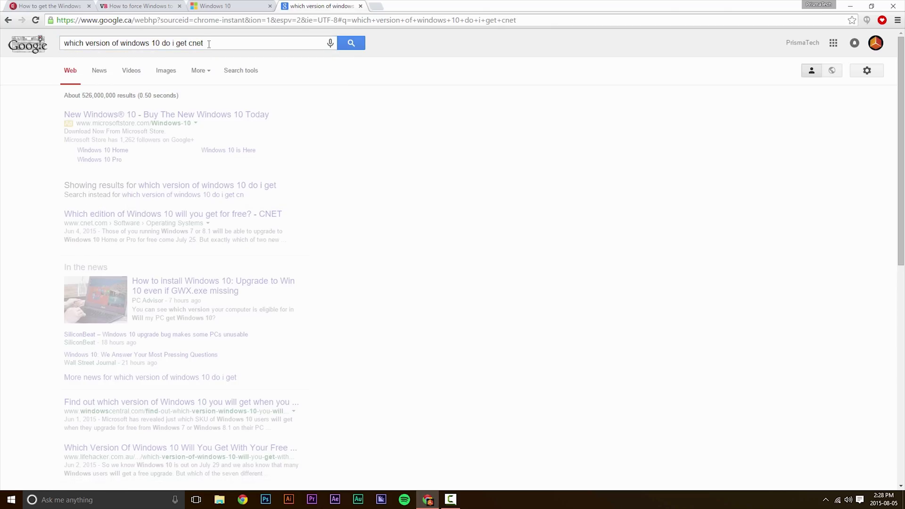
click(144, 259)
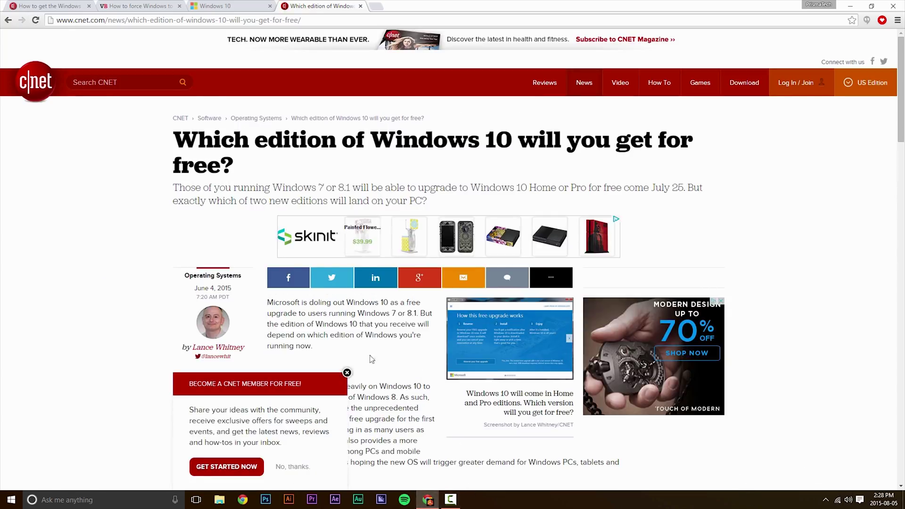
click(347, 373)
scroll(330, 329, down, 7)
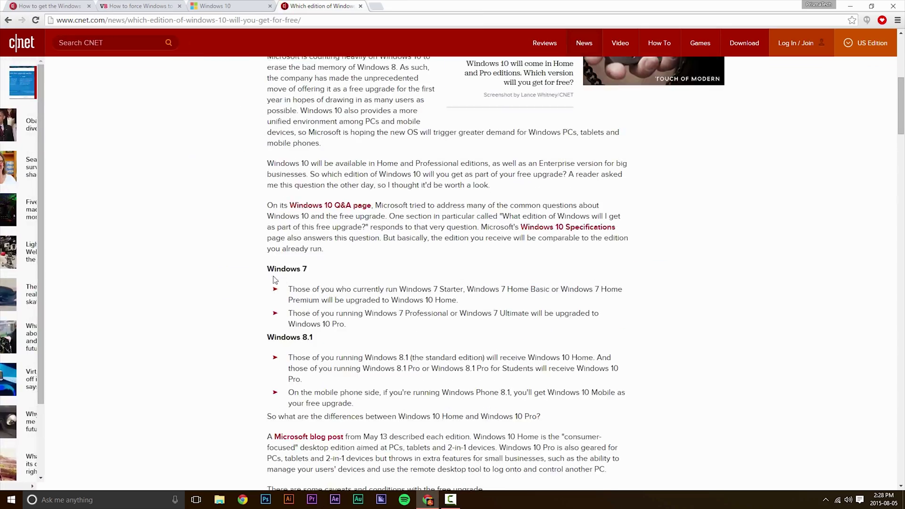
drag(268, 267, 533, 375)
click(336, 395)
Launch MediaCreationToolx64.exe from the Downloads folder, then minimize Chrome and File Explorer.
click(213, 6)
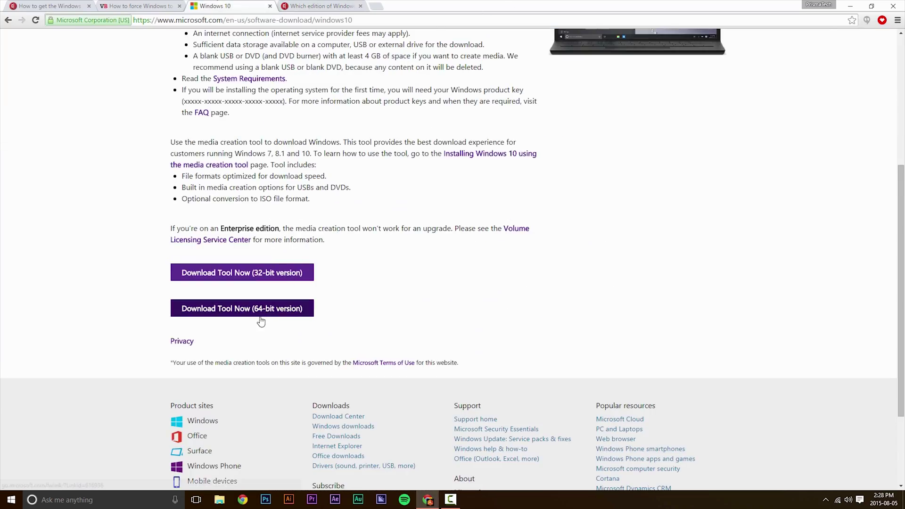
click(219, 500)
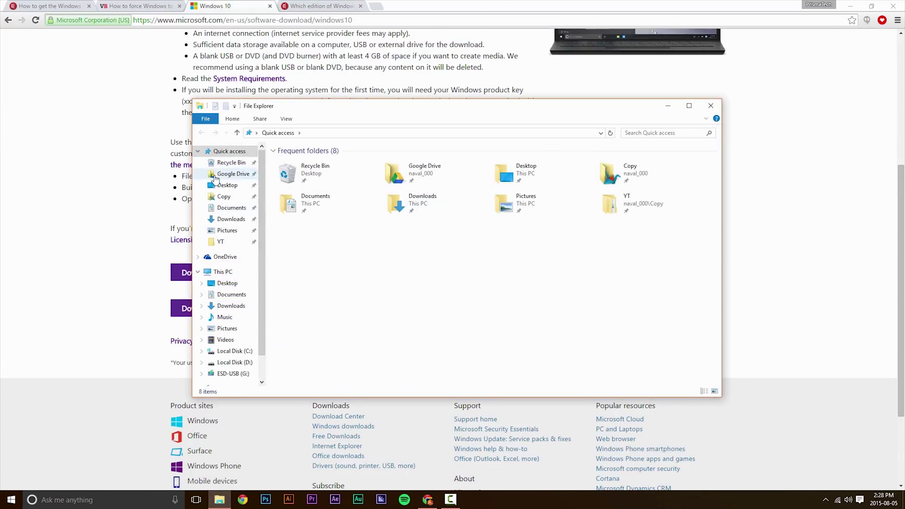
click(231, 220)
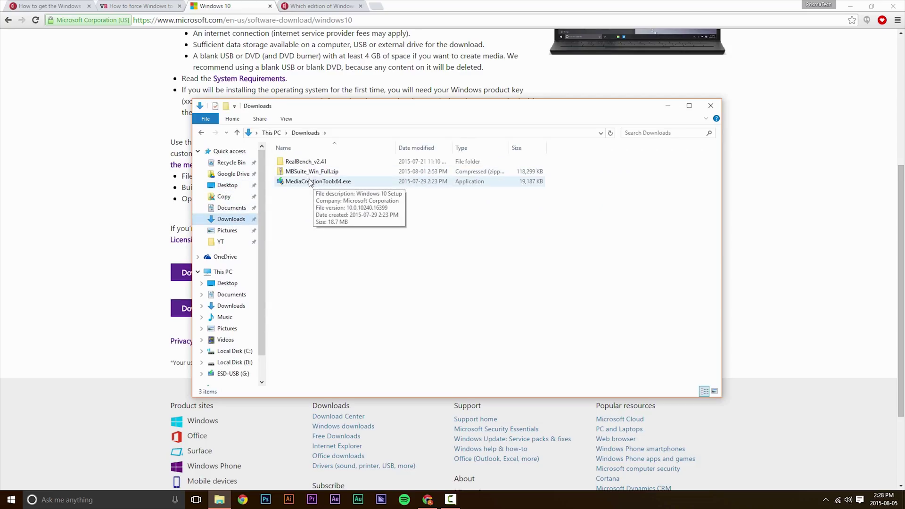
double_click(324, 183)
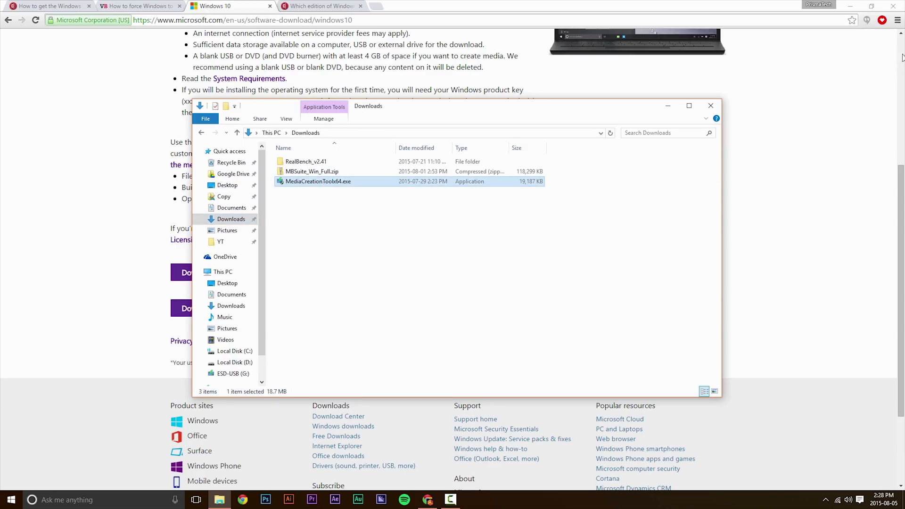
click(850, 6)
click(669, 107)
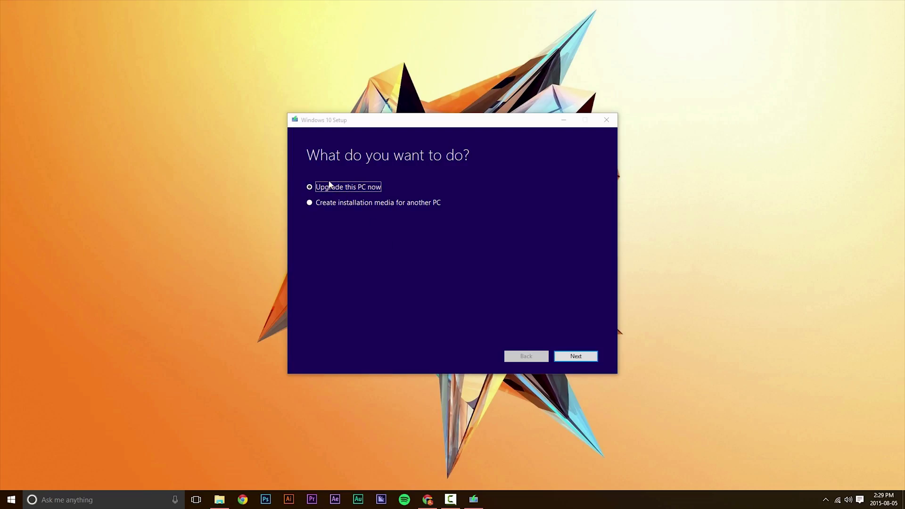
Try 'Upgrade this PC now' in Windows 10 Setup and close the Something happened error.
click(318, 188)
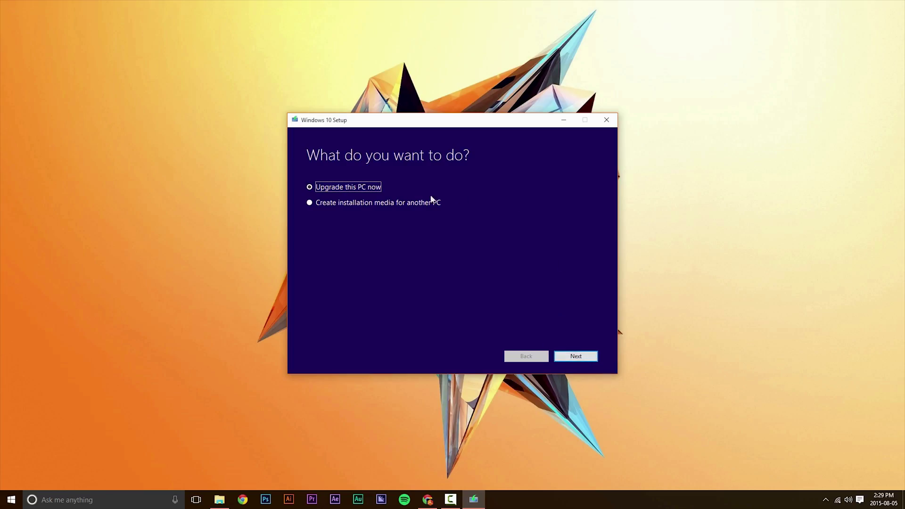
click(320, 204)
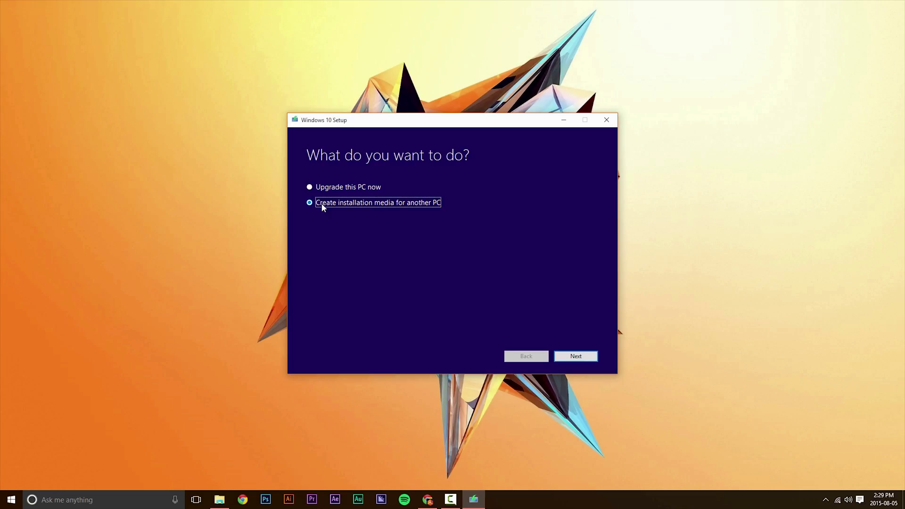
click(340, 190)
click(576, 356)
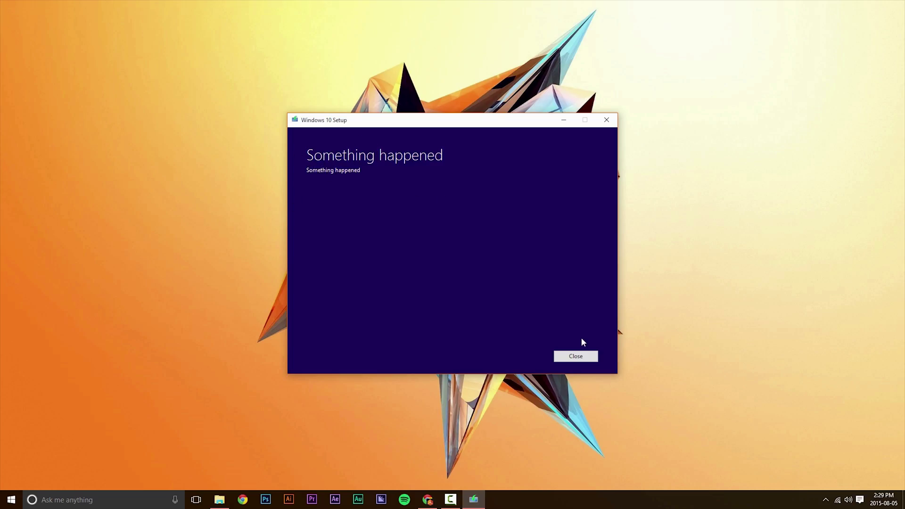
click(575, 355)
Relaunch MediaCreationToolx64.exe and continue with 'Create installation media for another PC'.
click(219, 499)
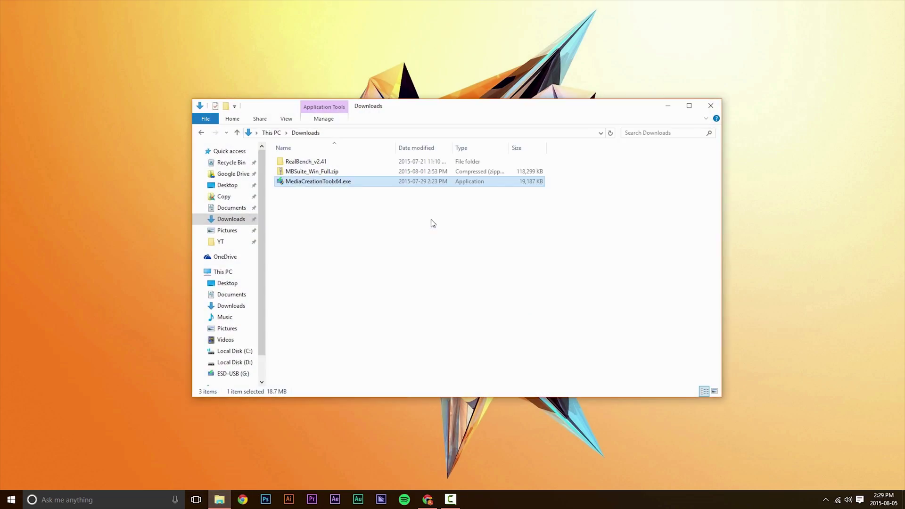
double_click(370, 184)
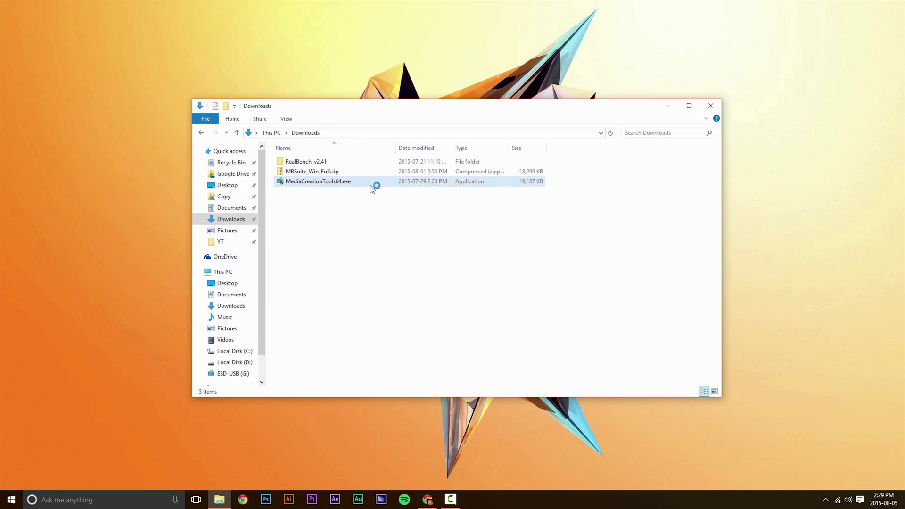
click(669, 107)
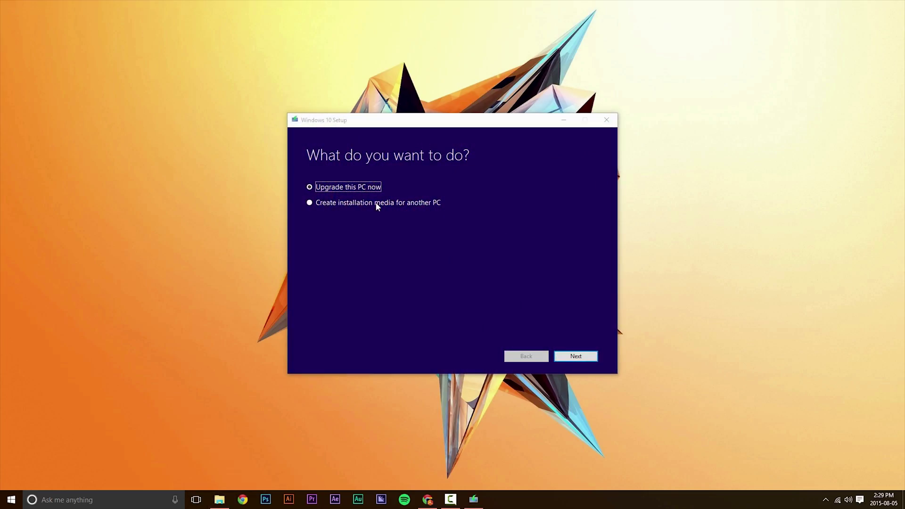
click(377, 203)
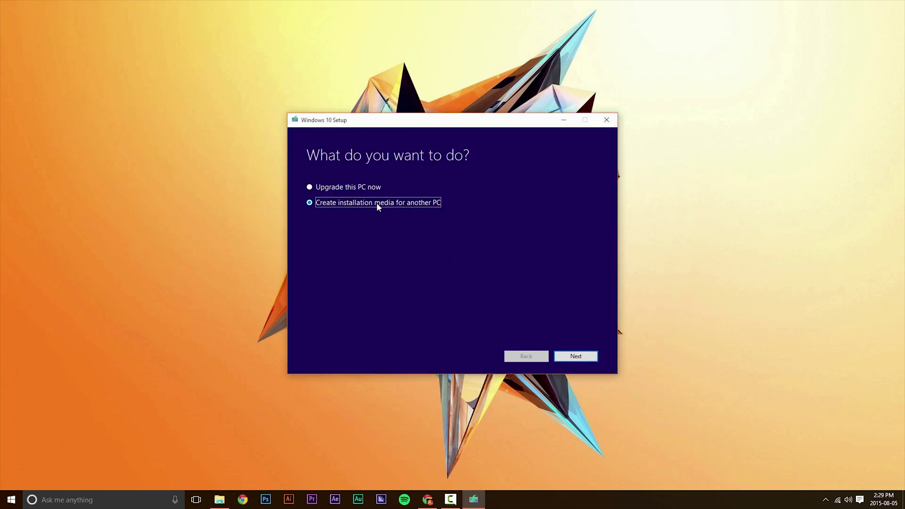
click(575, 355)
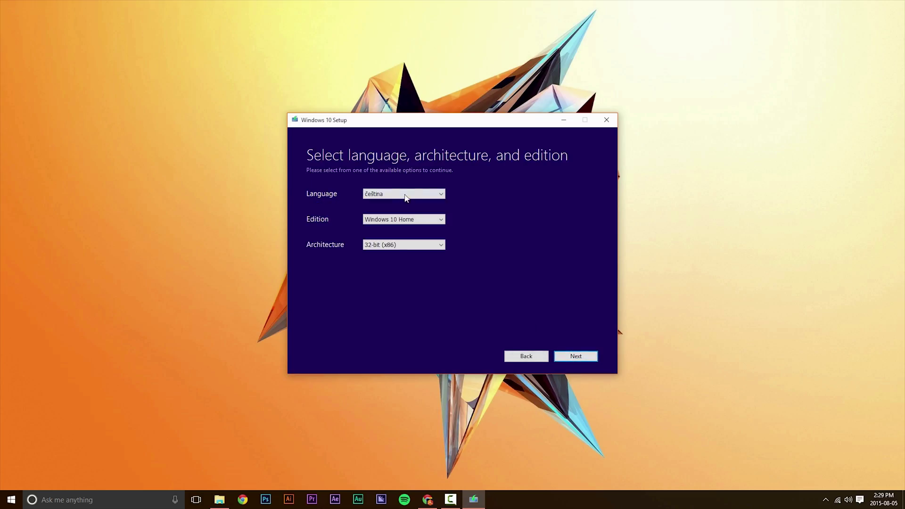
Set the language to English (United States) and the edition to Windows 10 Home.
click(404, 194)
click(409, 235)
click(409, 219)
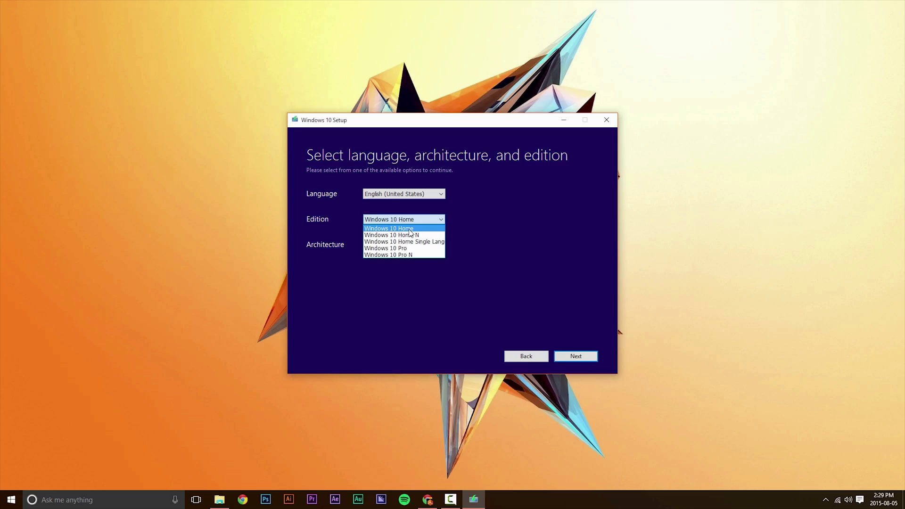
click(409, 230)
Check the Windows 7 and 8.1 edition paragraphs in the CNET article.
click(423, 503)
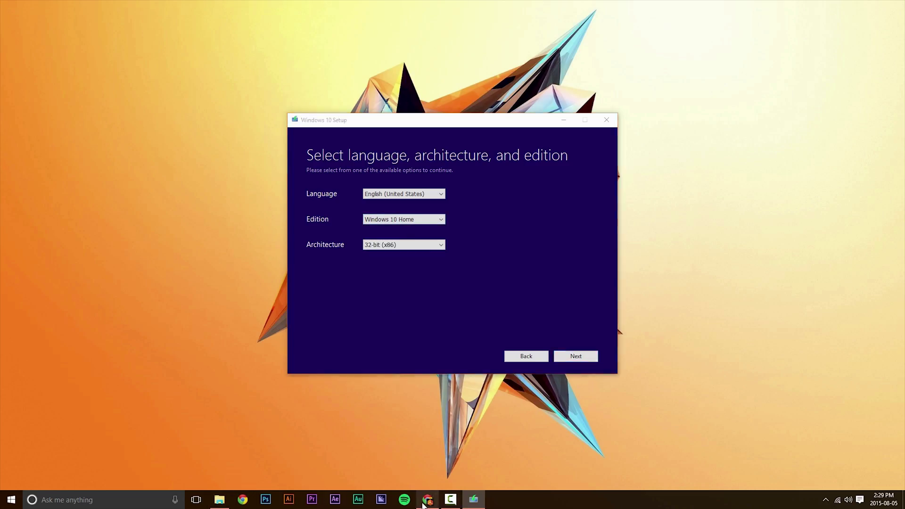
click(326, 6)
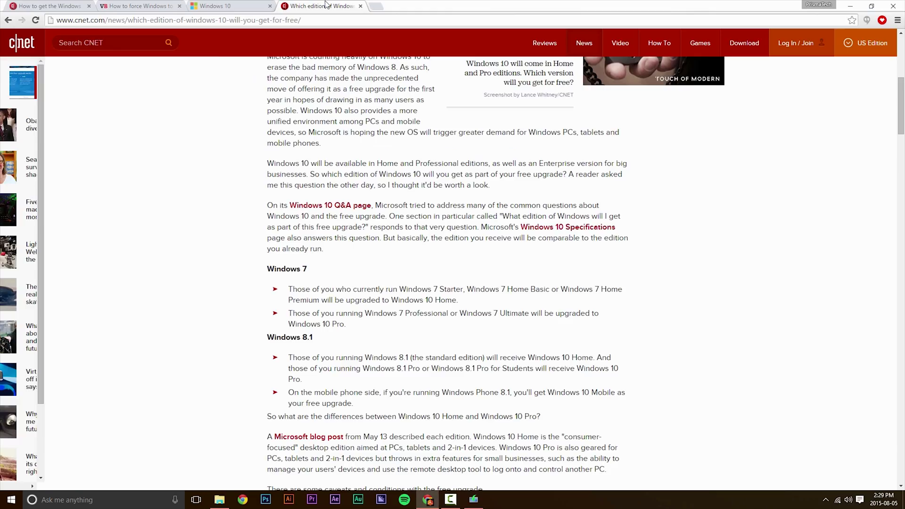
drag(267, 260, 413, 392)
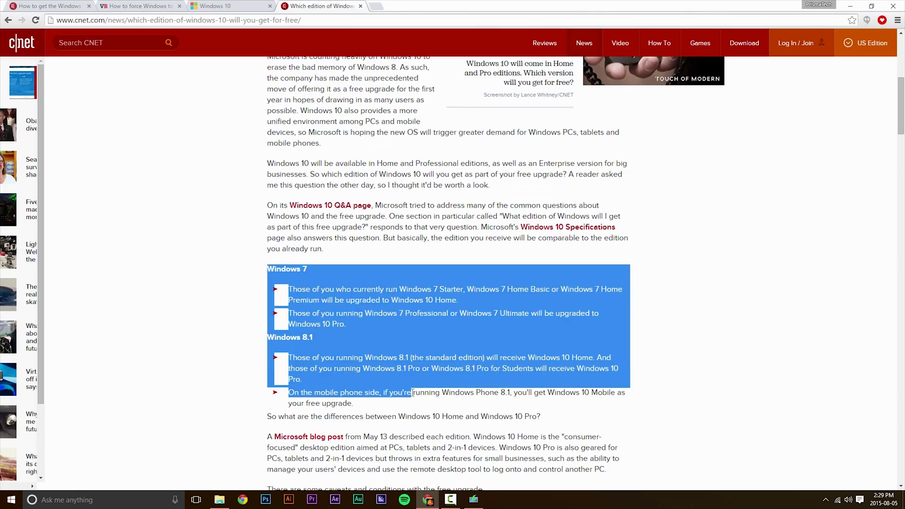
click(723, 412)
click(853, 5)
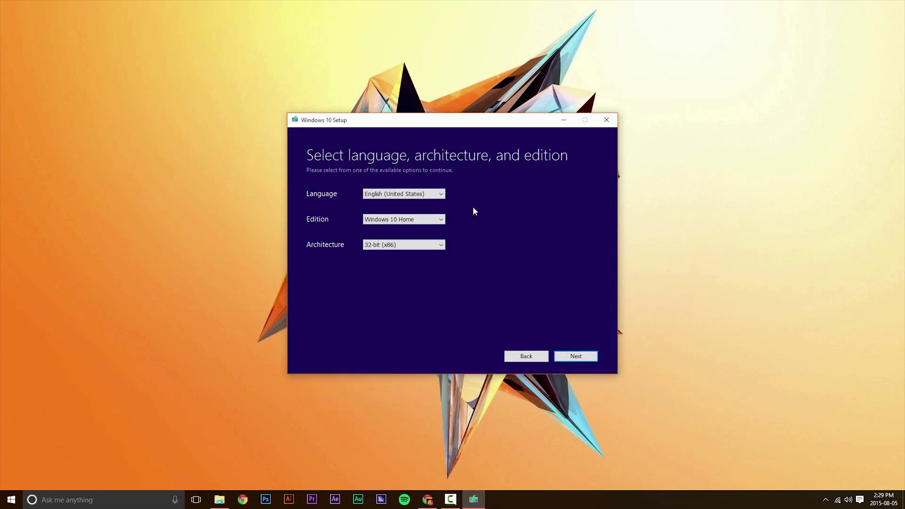
Set the architecture to 64-bit (x64), keep Windows 10 Home, and continue to media choice.
click(377, 246)
click(394, 227)
click(395, 219)
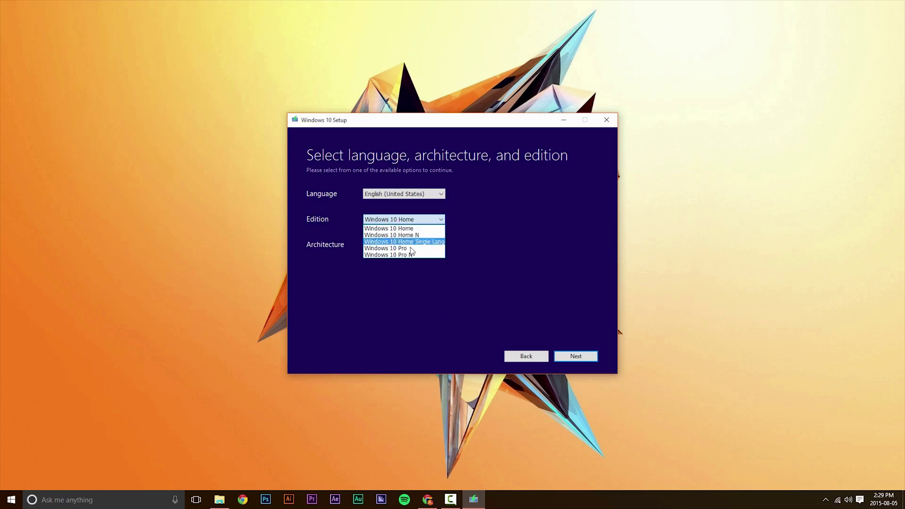
click(557, 213)
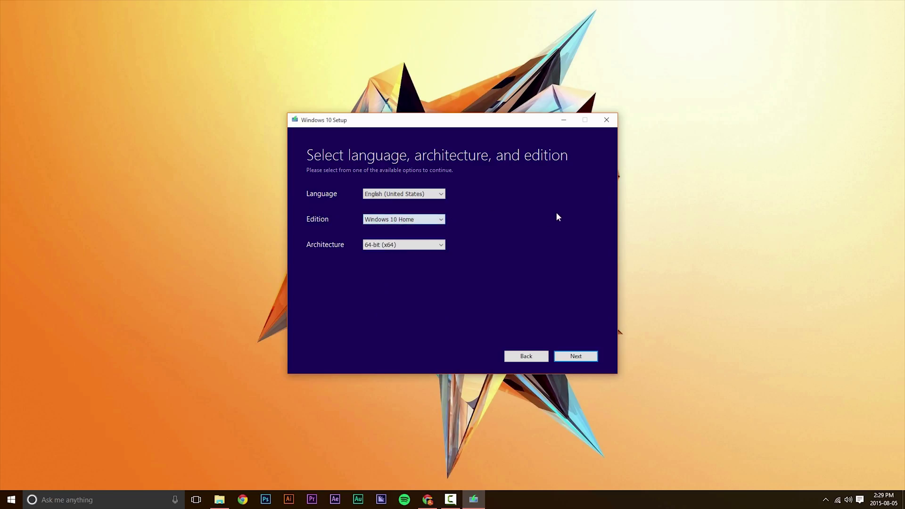
click(573, 357)
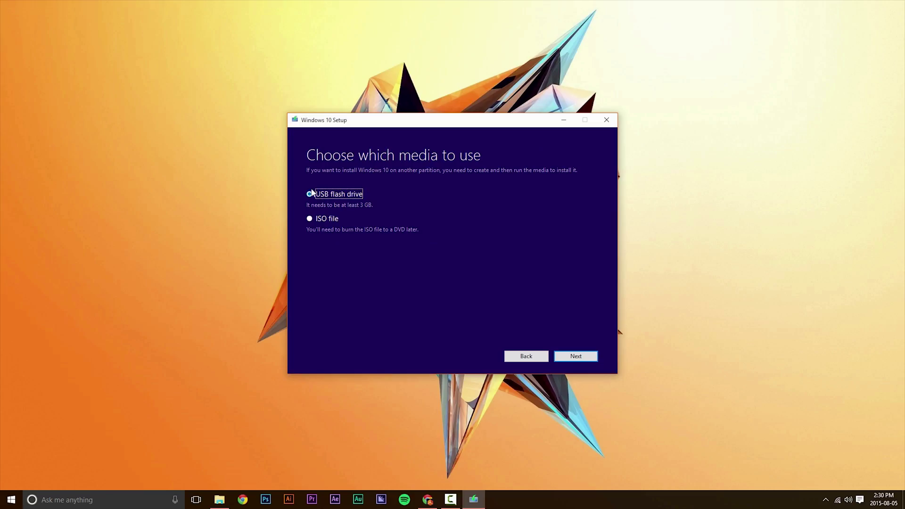
Continue with USB flash drive media to the ESD-USB (G:) drive page, then quit setup.
click(574, 359)
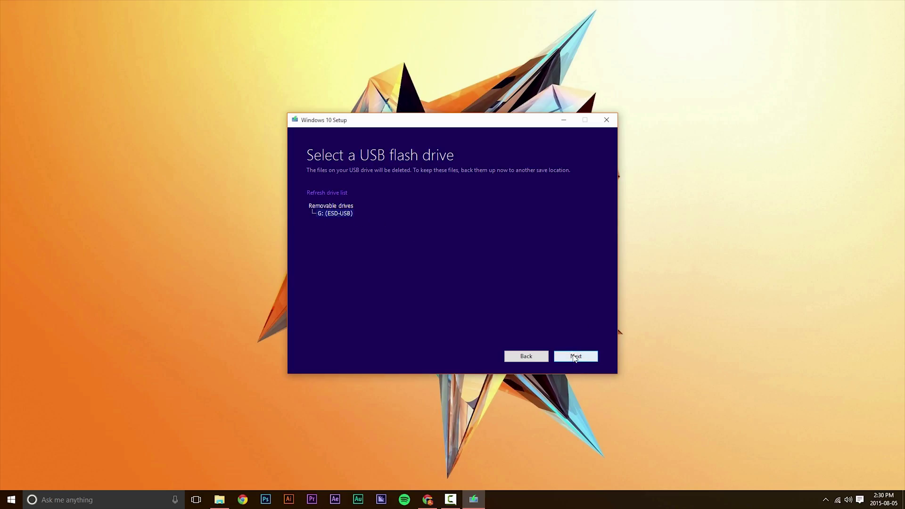
click(605, 120)
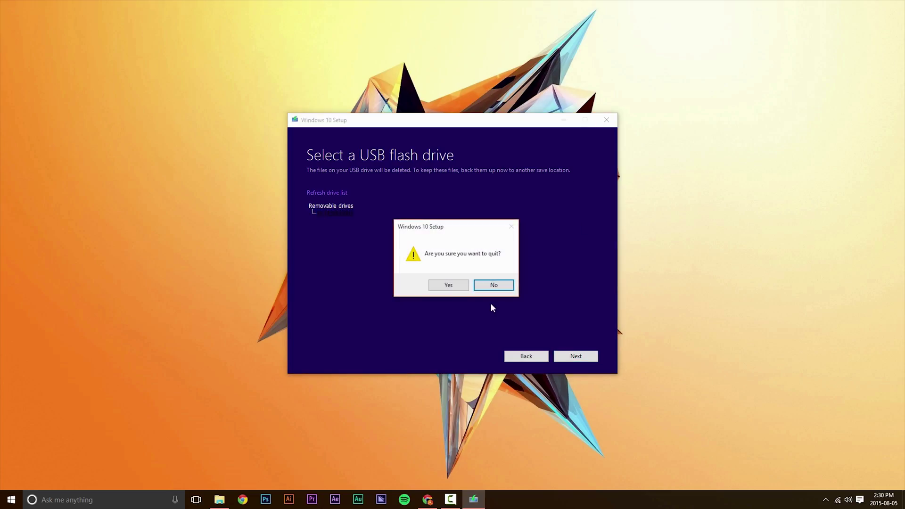
click(448, 285)
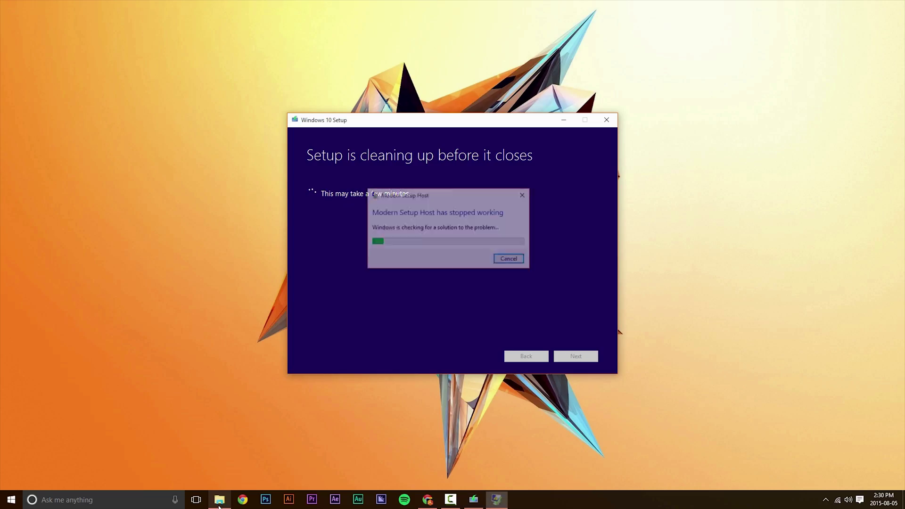
Dismiss the crash report and run setup.exe from the ESD-USB (G:) drive in File Explorer.
click(510, 260)
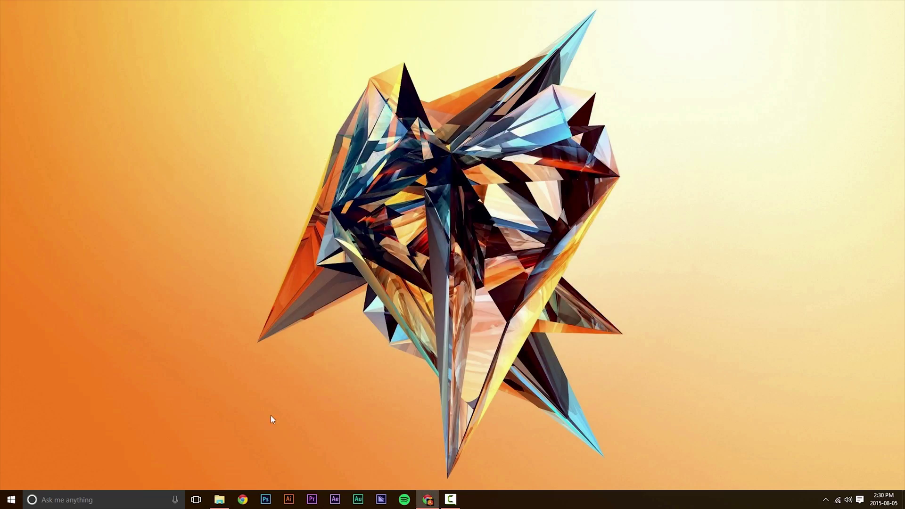
click(219, 500)
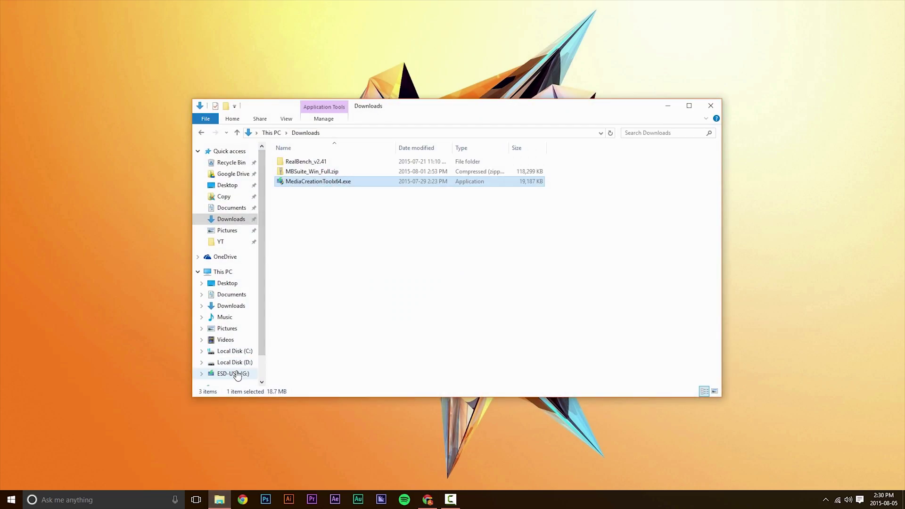
click(232, 373)
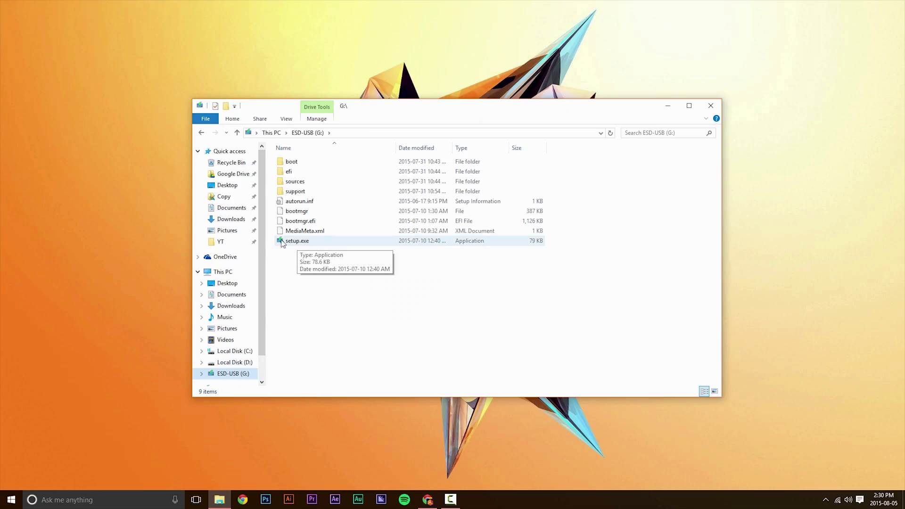
double_click(302, 242)
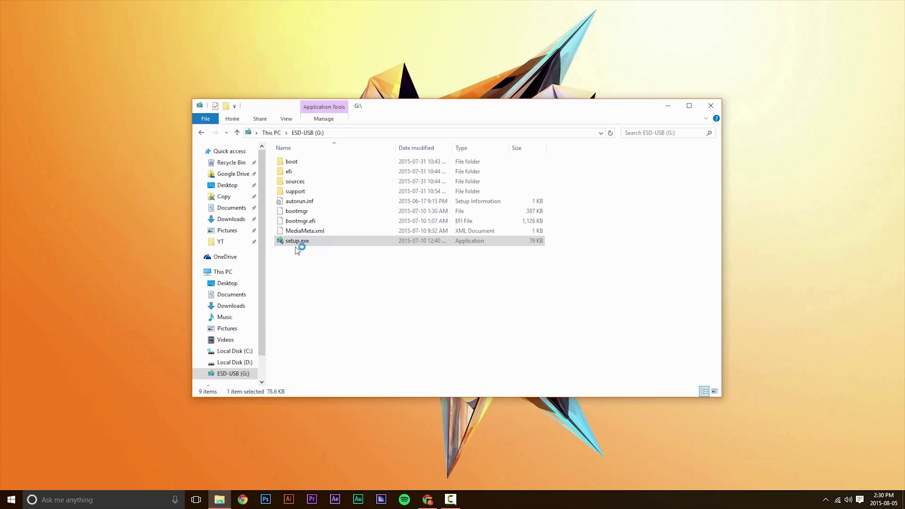
click(294, 242)
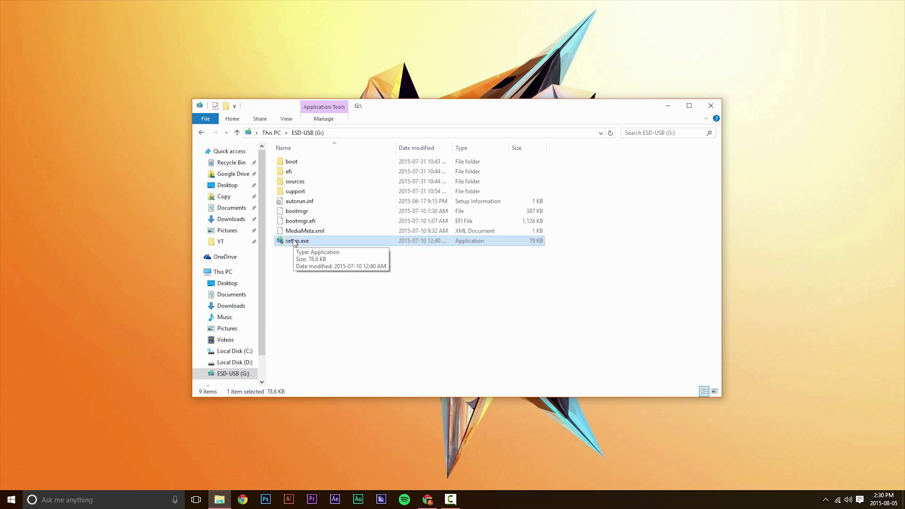